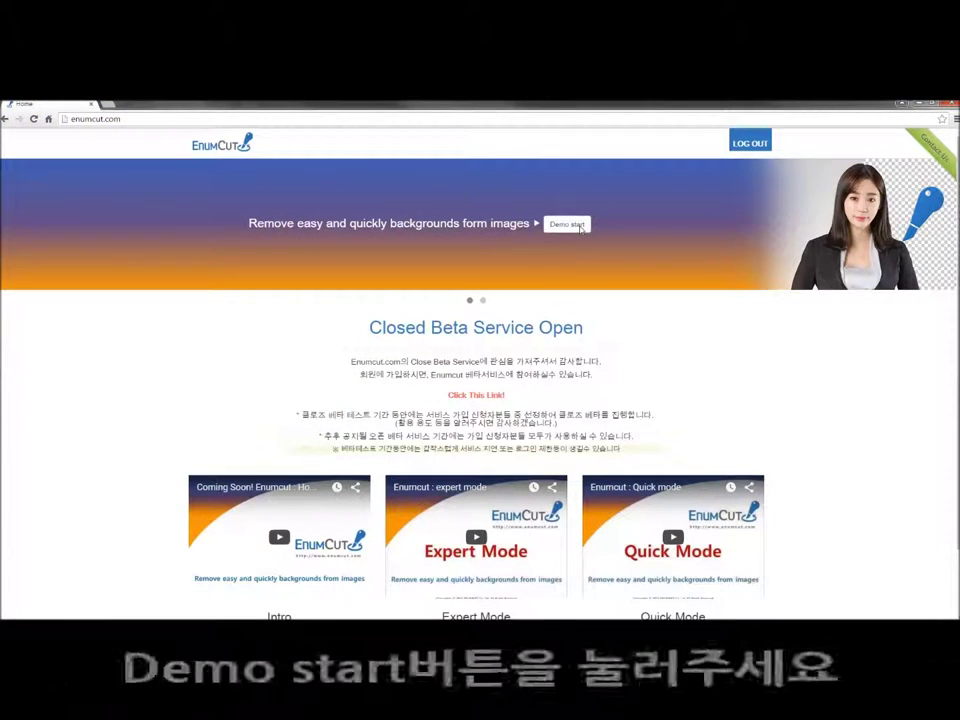
Start the background-removal demo and begin choosing an image from the computer to upload
left_click(568, 225)
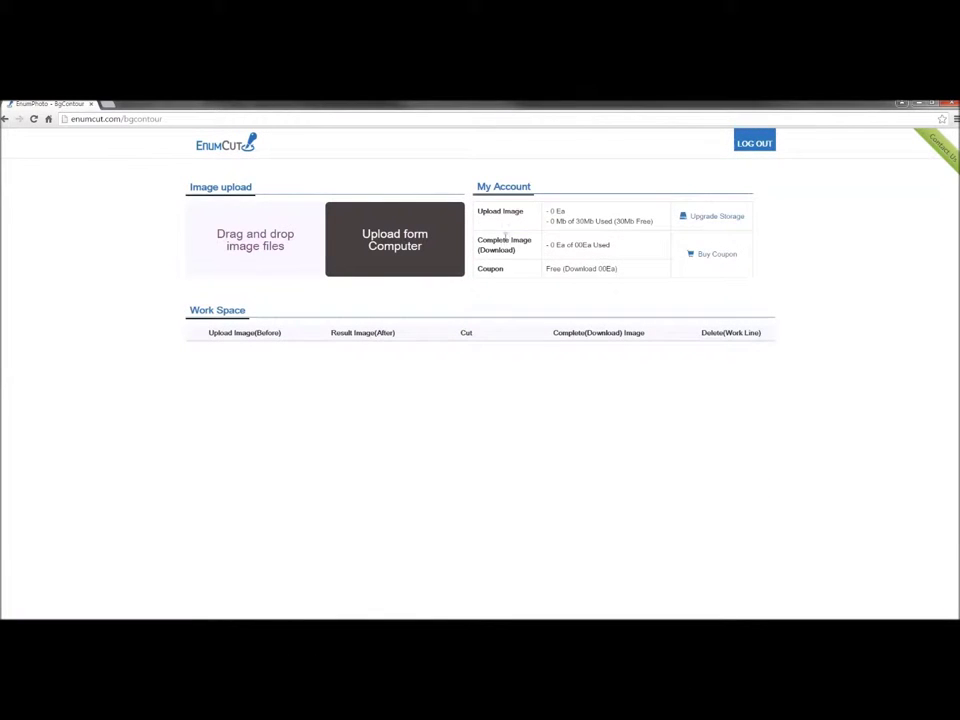
left_click(424, 257)
Upload the cat01_1 photo and open it in the Expert Tool editor
left_click(247, 250)
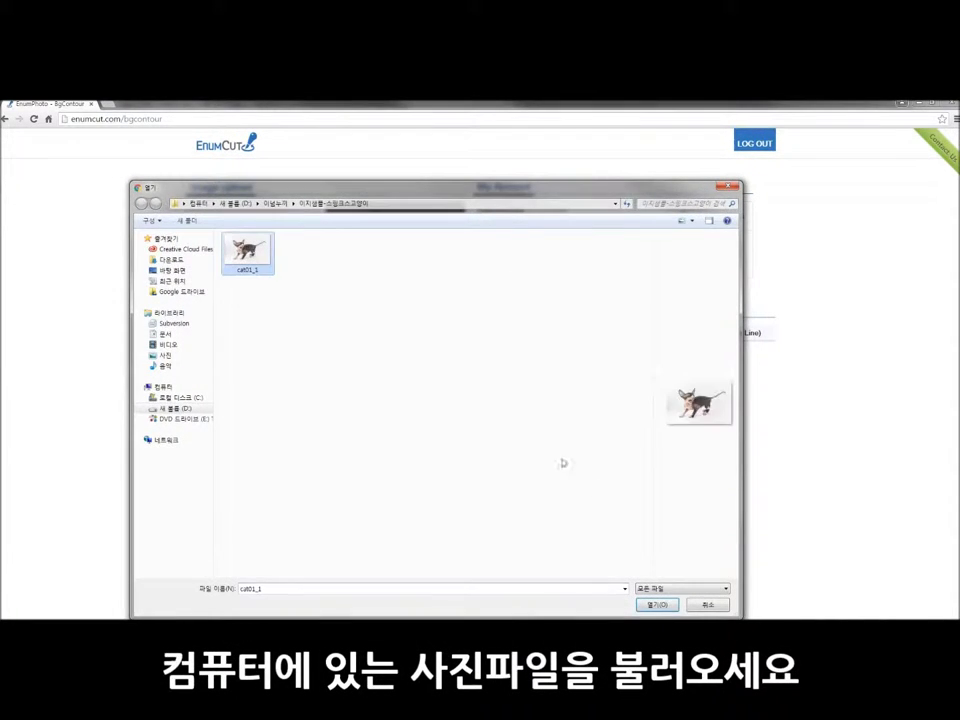
left_click(645, 602)
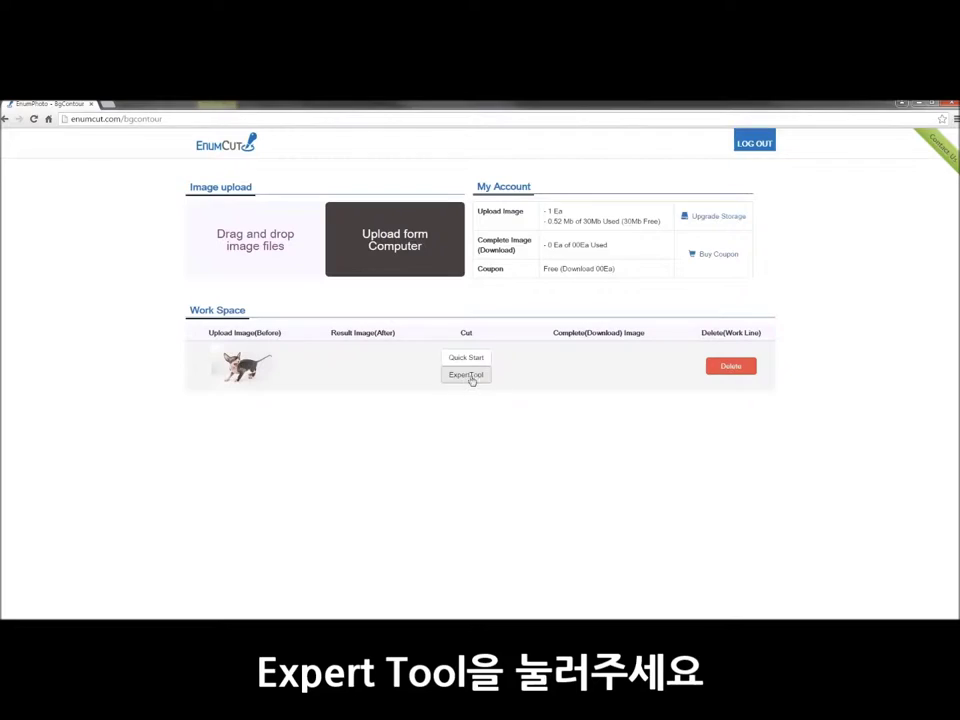
left_click(469, 377)
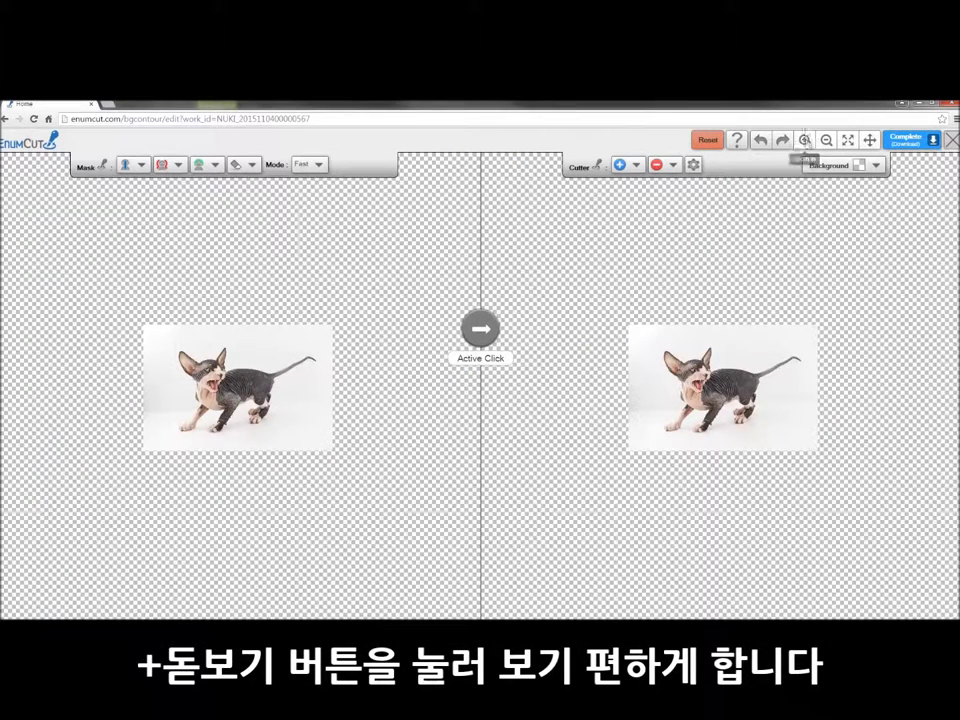
Zoom in twice so the cat fills the canvas and set the blue keep brush to size 05
left_click(805, 141)
left_click(805, 141)
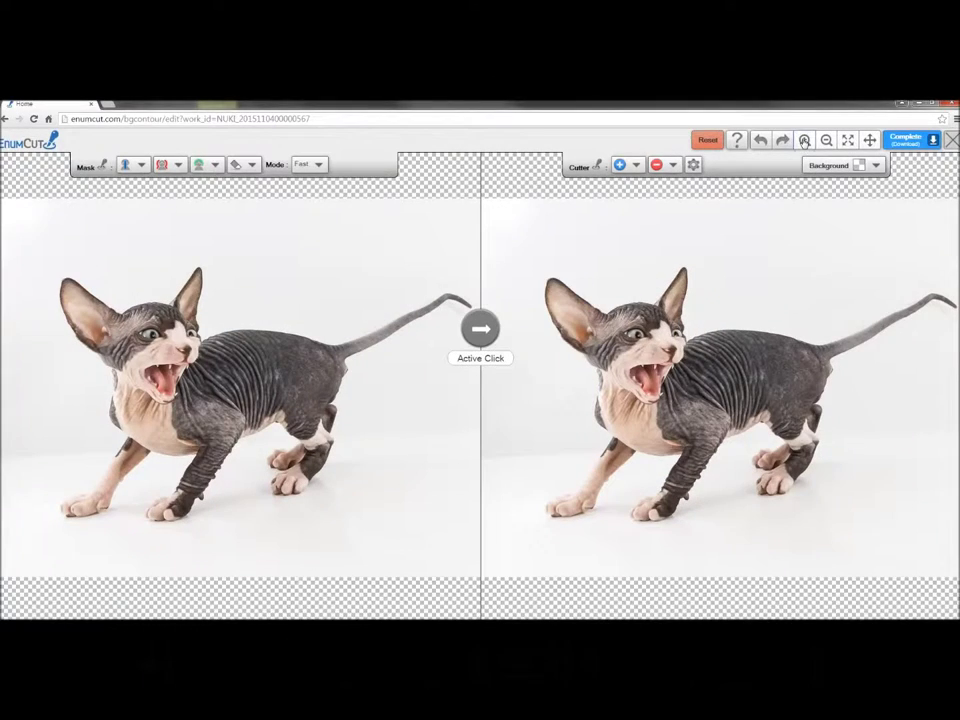
left_click(142, 165)
left_click(135, 245)
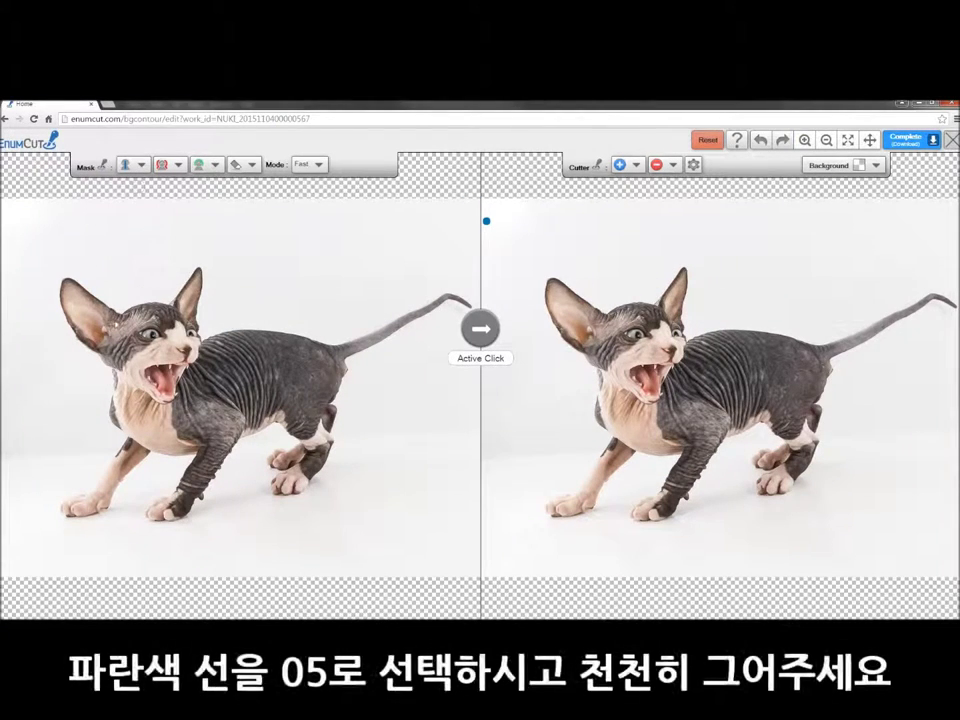
Trace a thin keep line inside the cat's ear, chest, both front paws, and back to the tail
mouse_move(65, 296)
left_mouse_down()
mouse_move(120, 388)
mouse_move(114, 410)
left_mouse_up()
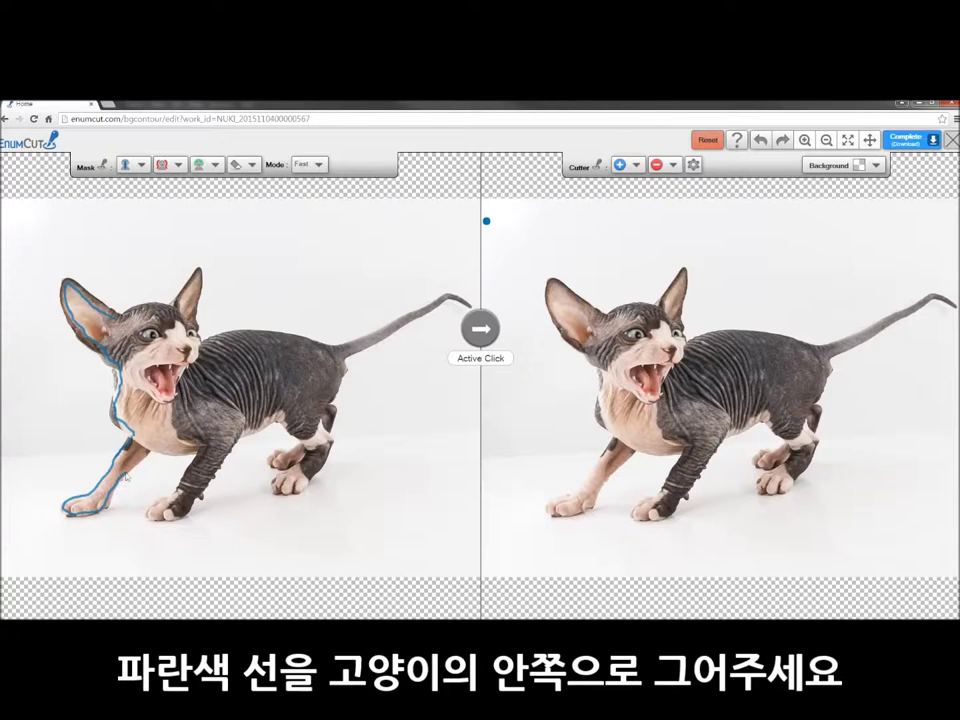
left_click_drag(163, 452, 193, 452)
left_click_drag(160, 522, 213, 484)
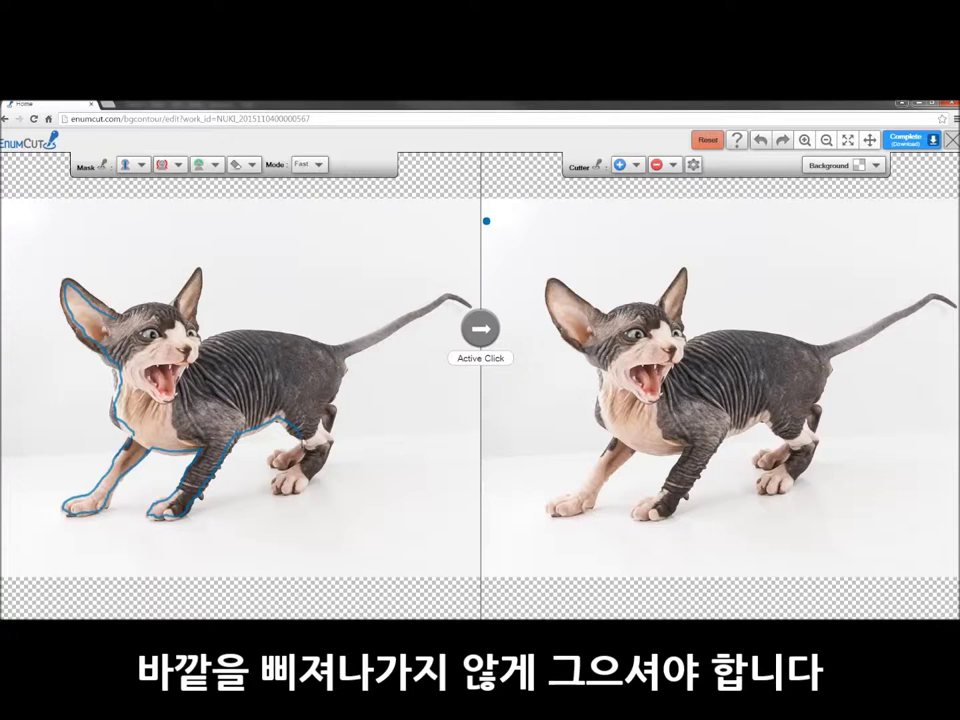
left_click_drag(282, 492, 309, 481)
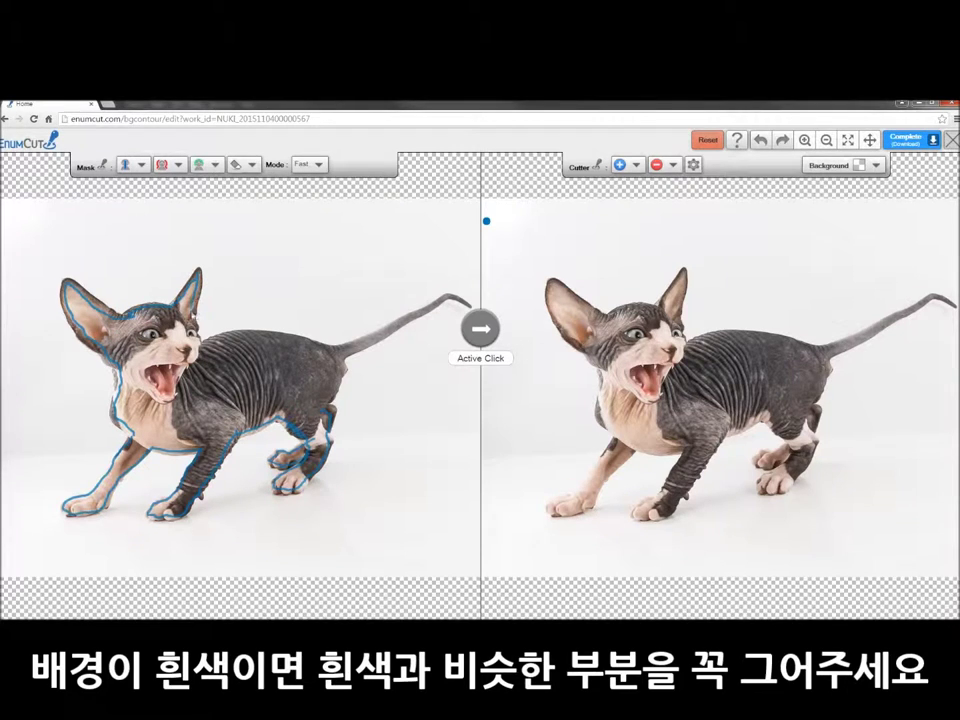
left_click_drag(216, 340, 340, 347)
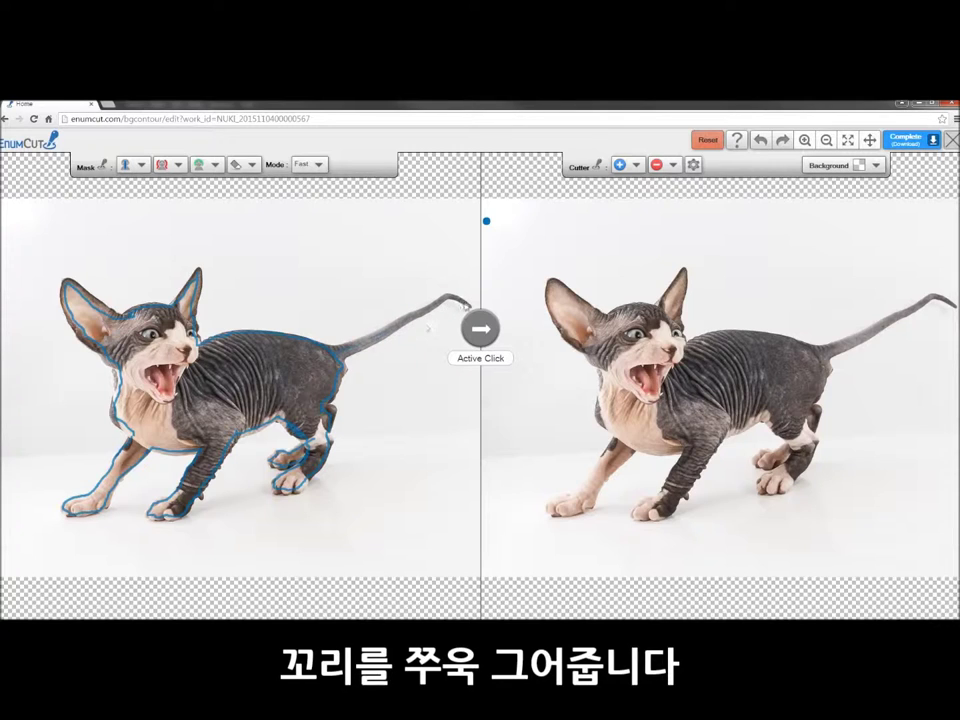
Switch the keep brush to a thick size 30 and paint over the cat's head and chest
left_click(240, 164)
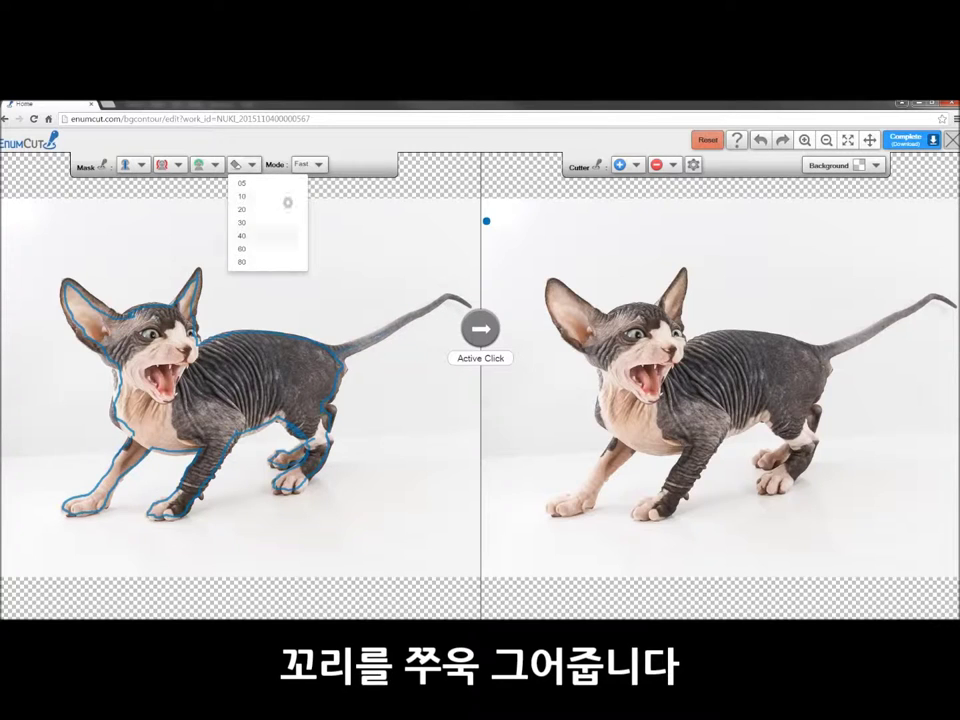
left_click(270, 226)
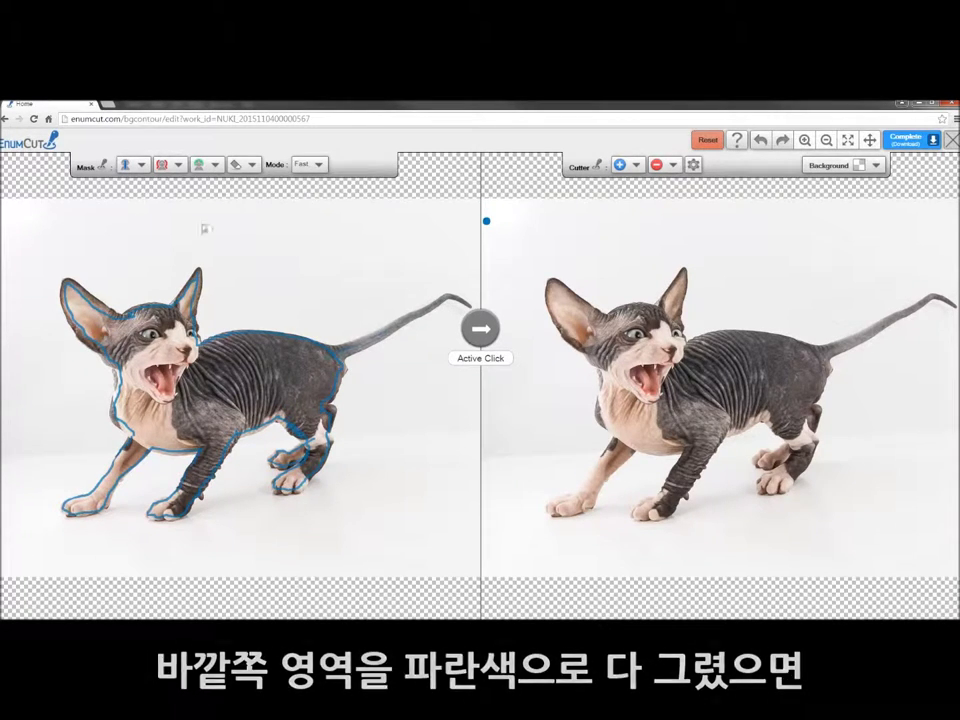
left_click(142, 164)
left_click(133, 219)
mouse_move(72, 298)
left_mouse_down()
mouse_move(200, 428)
mouse_move(116, 467)
mouse_move(330, 355)
left_mouse_up()
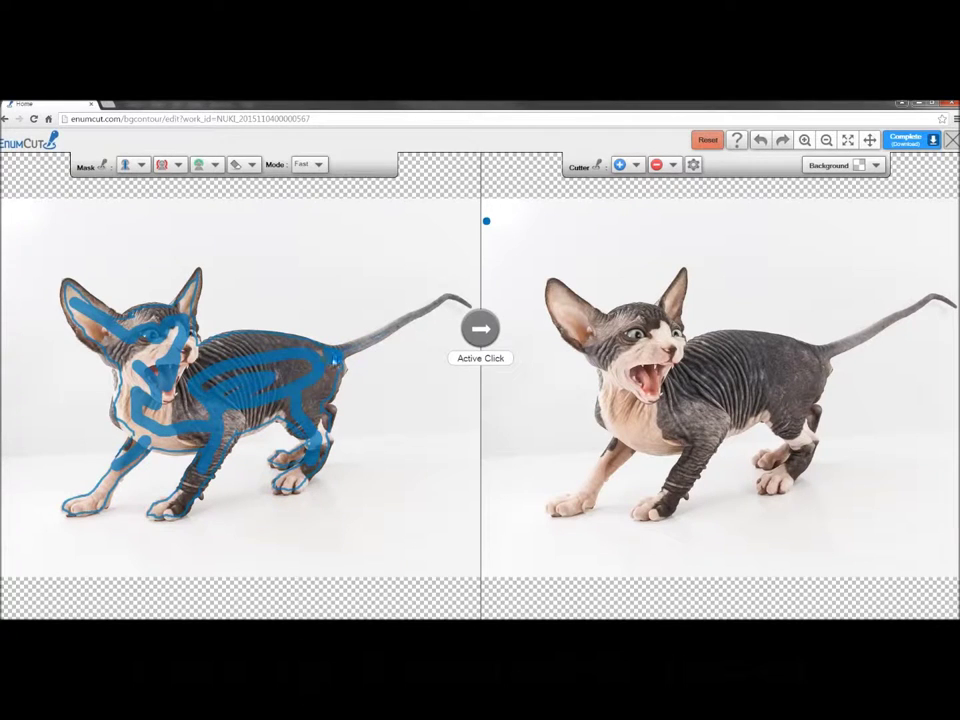
With a thin red removal brush, draw a line outside the cat's left side and over its ears
left_click(180, 165)
left_click(171, 212)
mouse_move(120, 298)
left_mouse_down()
mouse_move(97, 420)
mouse_move(160, 482)
mouse_move(250, 474)
mouse_move(322, 486)
mouse_move(458, 312)
left_mouse_up()
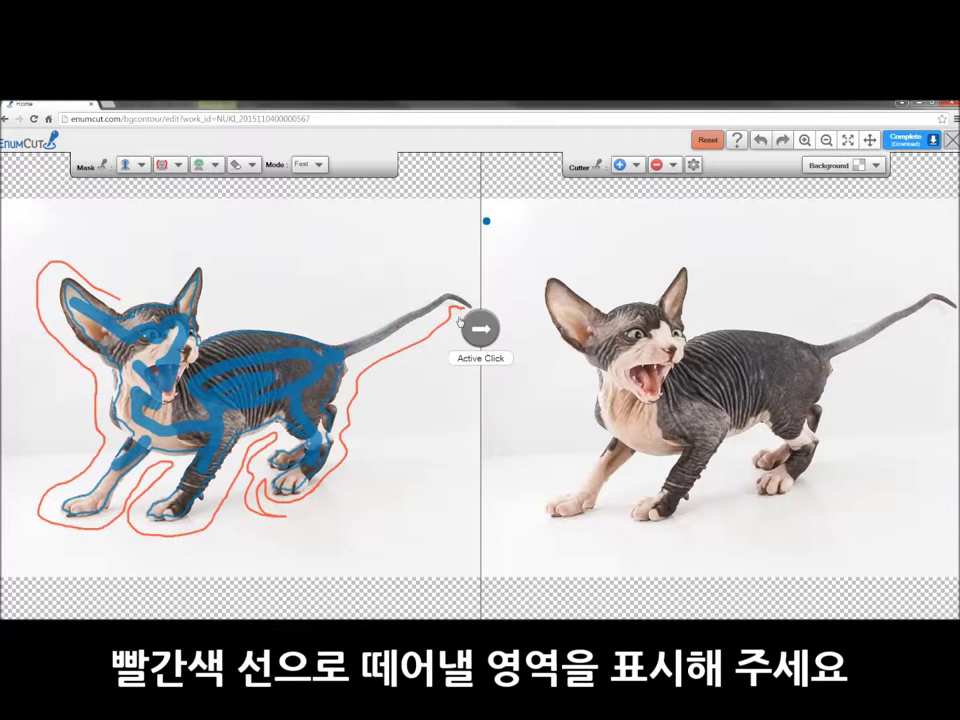
mouse_move(127, 293)
left_mouse_down()
mouse_move(160, 245)
mouse_move(240, 298)
left_mouse_up()
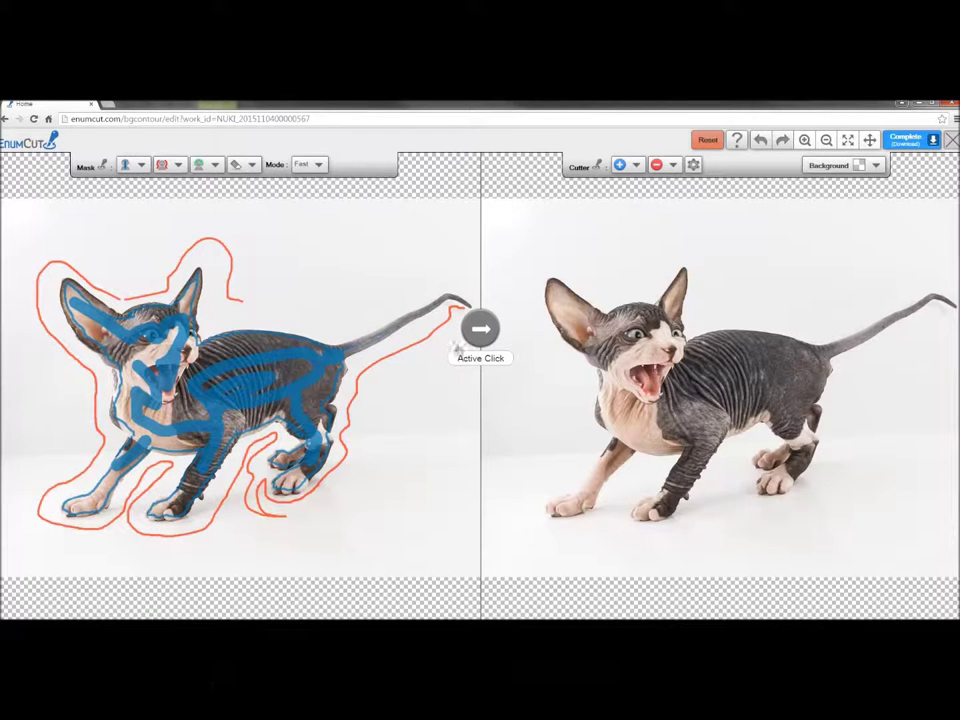
Compute the cutout from the blue keep and red removal marks
left_click(481, 330)
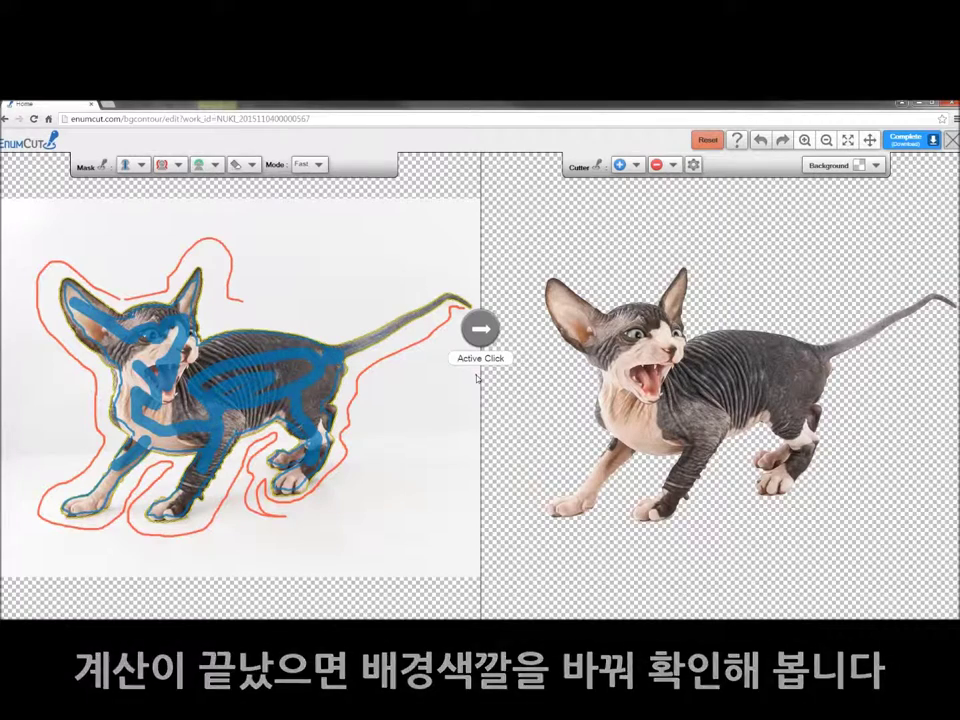
left_click(875, 165)
Preview the cutout on a green background, zoom in twice, and pick a restoring brush size
left_click(825, 194)
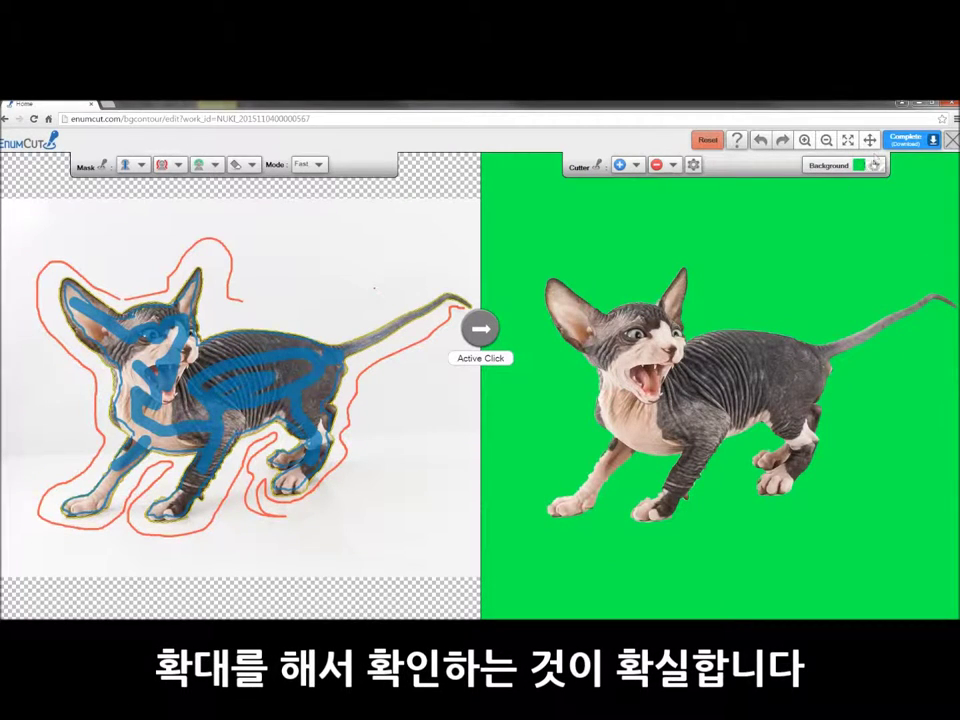
left_click(805, 141)
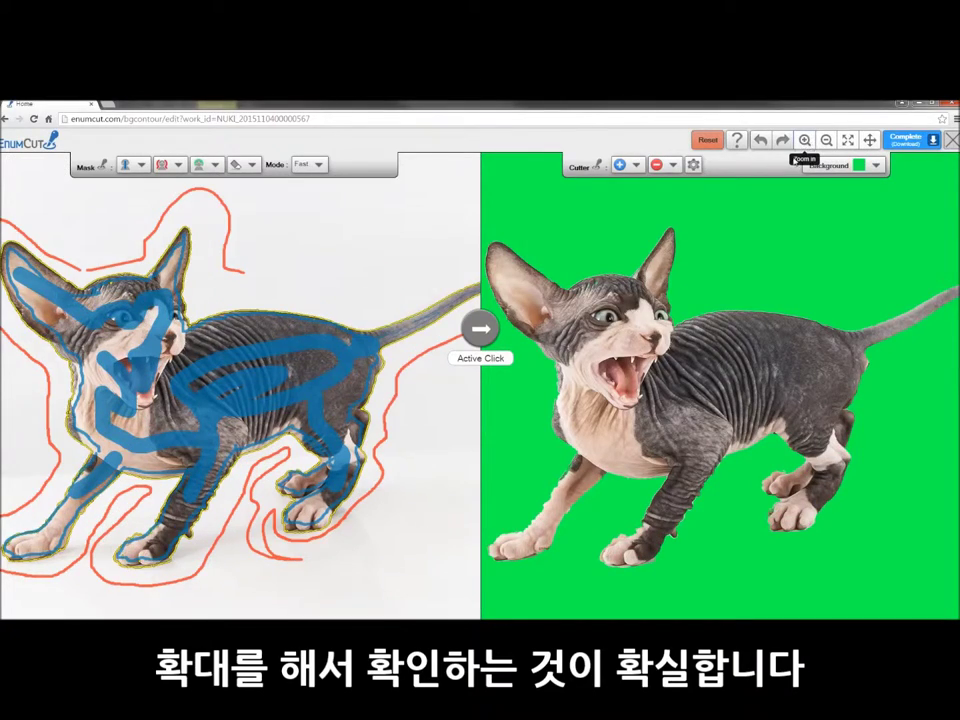
left_click(805, 141)
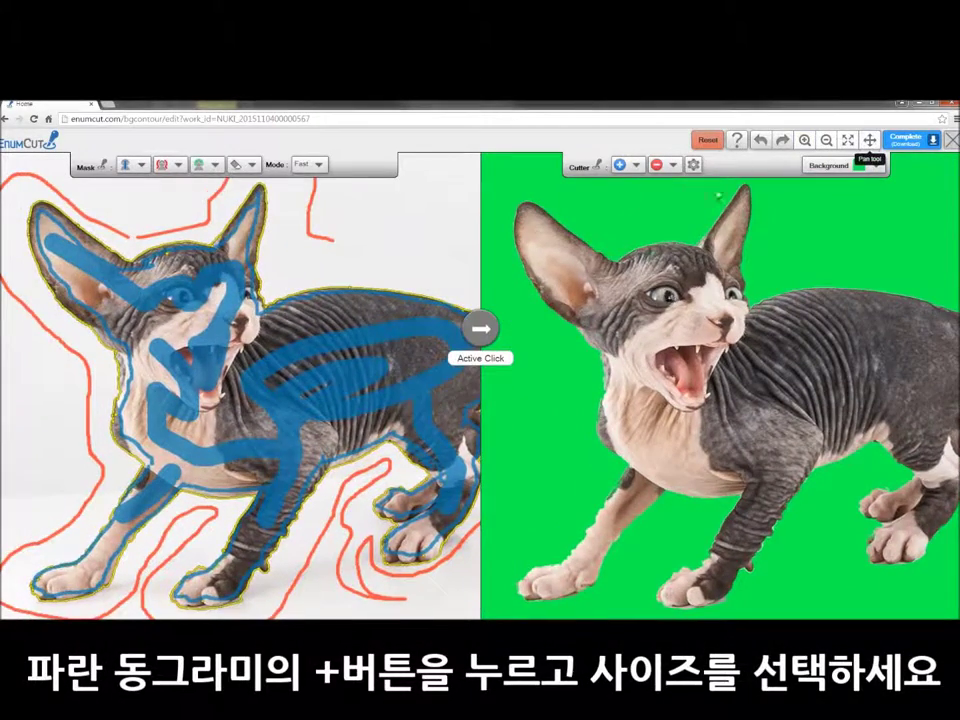
left_click(636, 165)
left_click(652, 255)
Restore missing patches on the cat's head toward the right ear, chest edge and front leg
left_click_drag(652, 257, 636, 255)
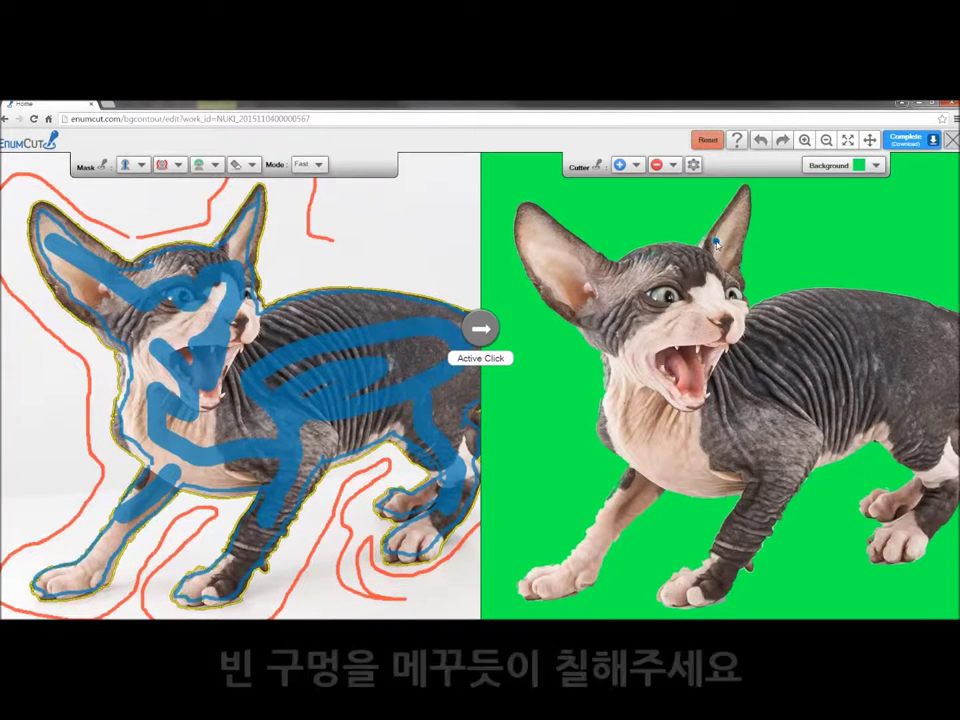
left_click_drag(706, 243, 724, 232)
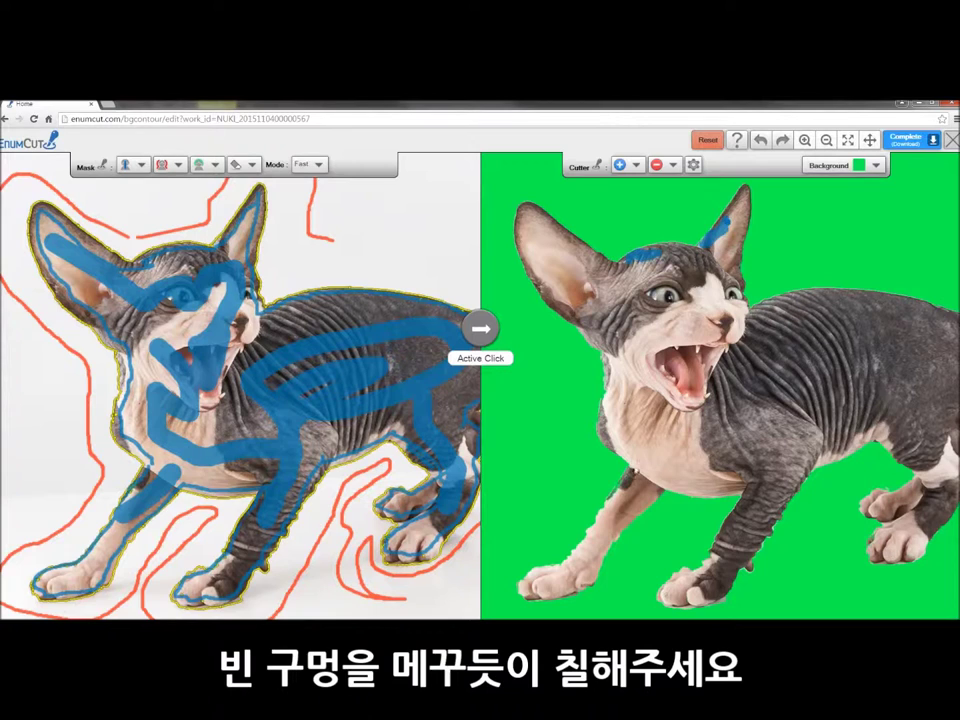
left_click_drag(630, 477, 612, 497)
left_click_drag(607, 427, 619, 350)
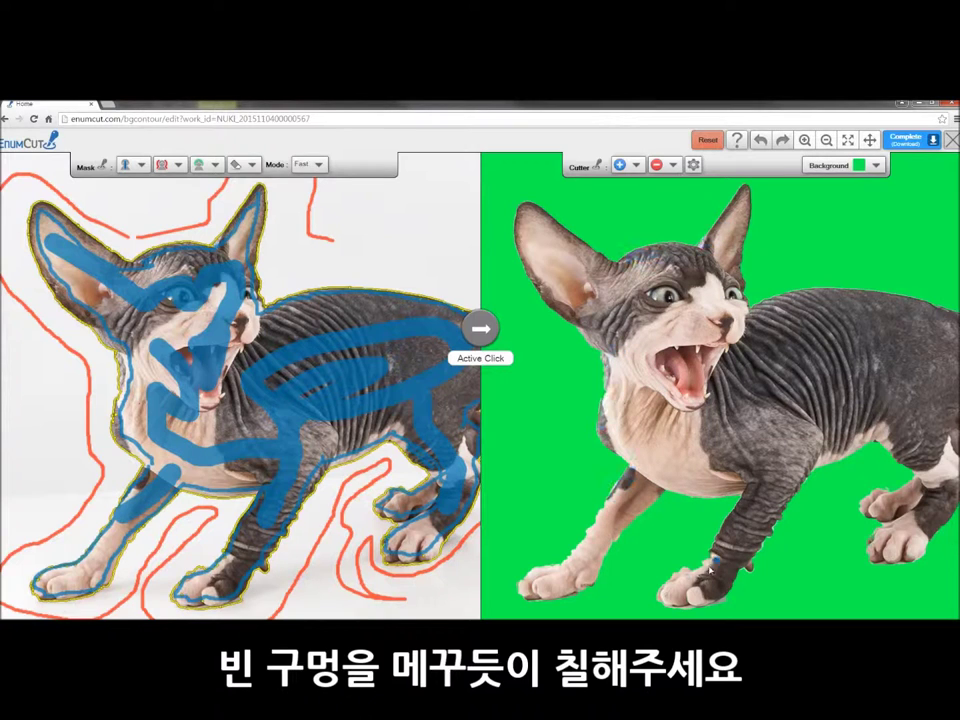
left_click_drag(583, 553, 612, 500)
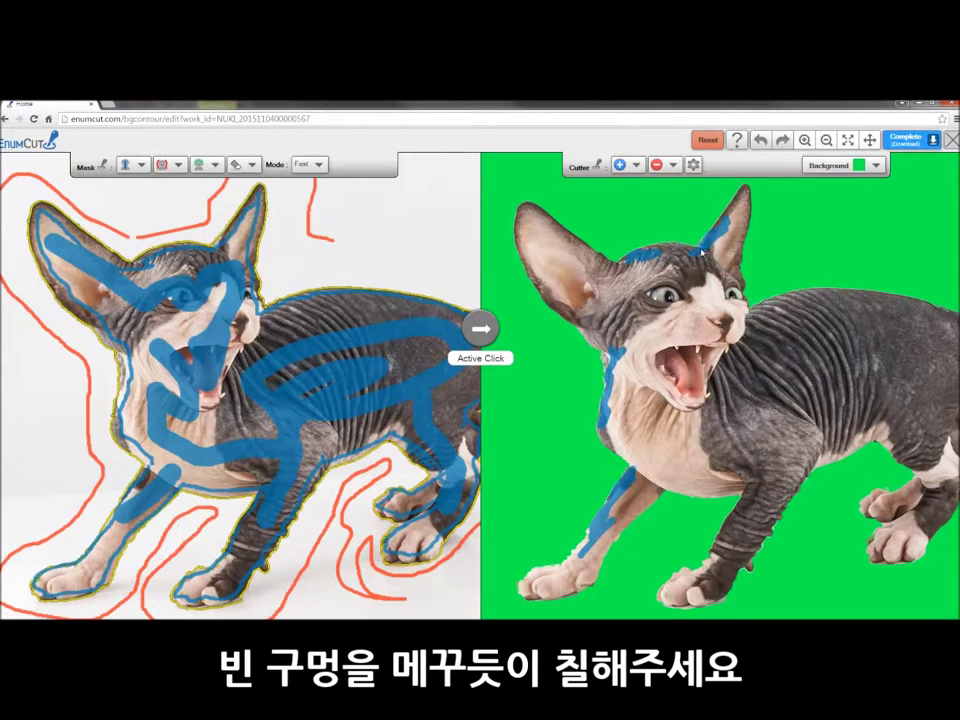
Pan to the cat's back, restore the neck and back patches, and erase a stray spot at the paw
left_click(869, 140)
mouse_move(836, 342)
left_mouse_down()
mouse_move(701, 361)
mouse_move(716, 355)
left_mouse_up()
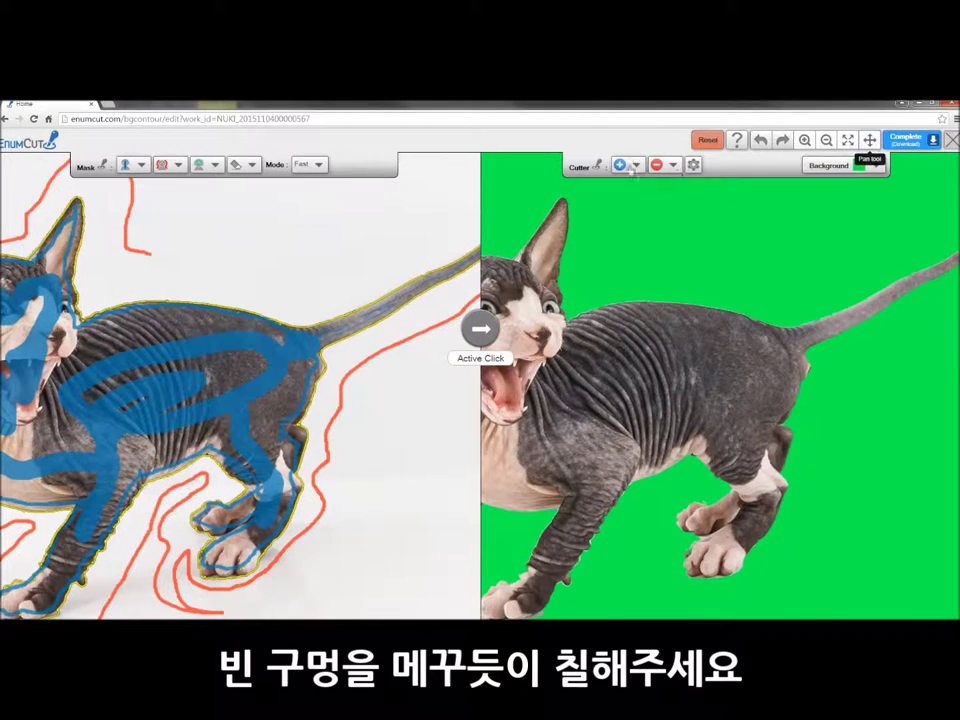
left_click_drag(576, 326, 592, 322)
left_click_drag(717, 318, 760, 330)
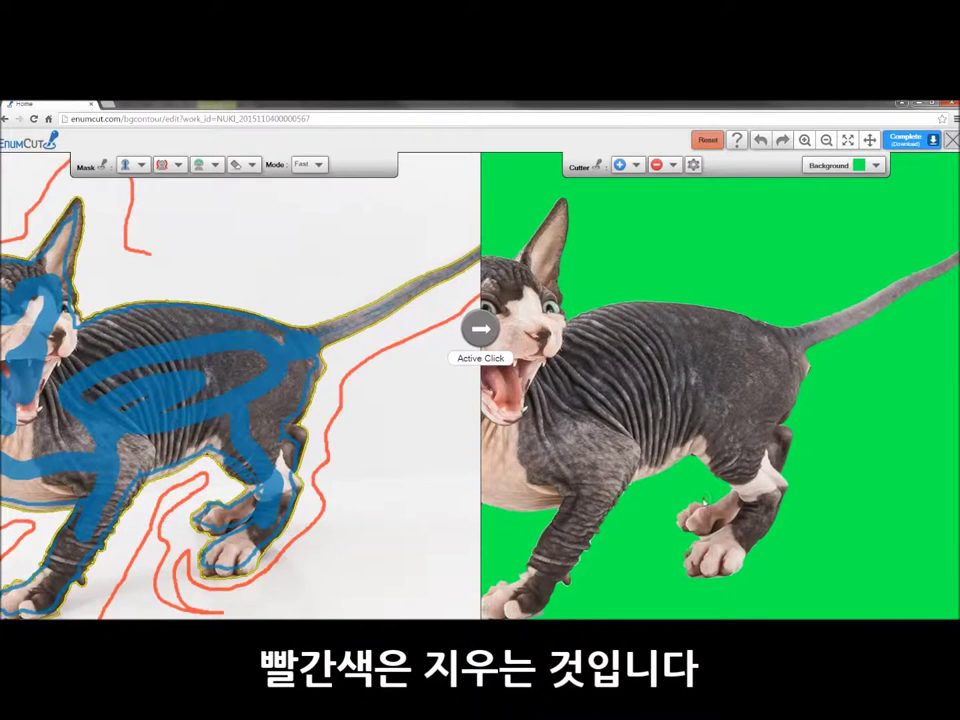
left_click(703, 504)
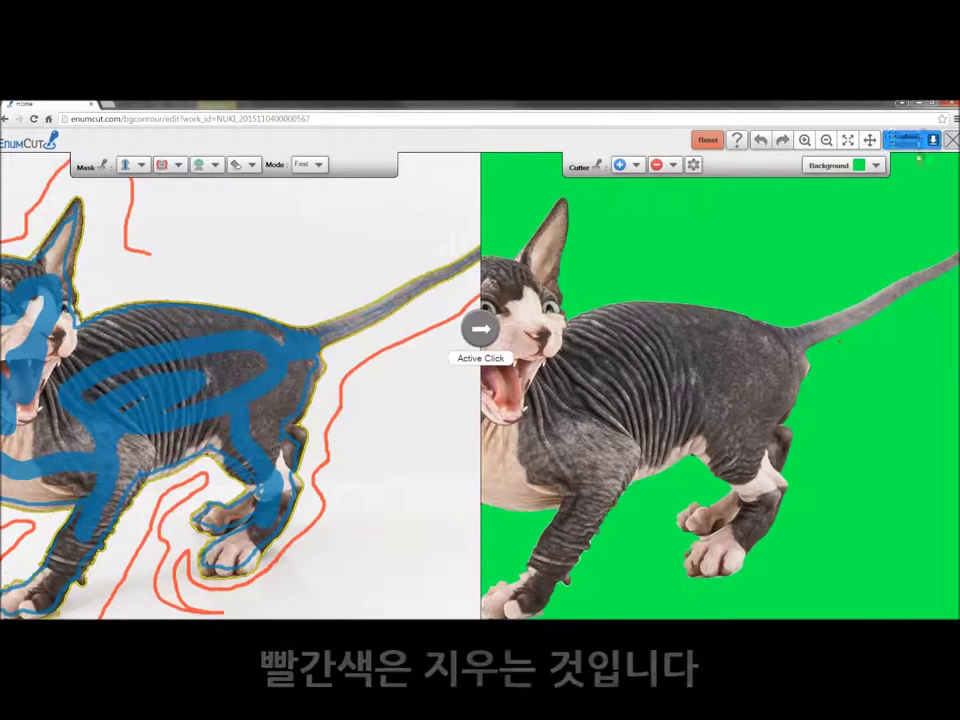
left_click(826, 140)
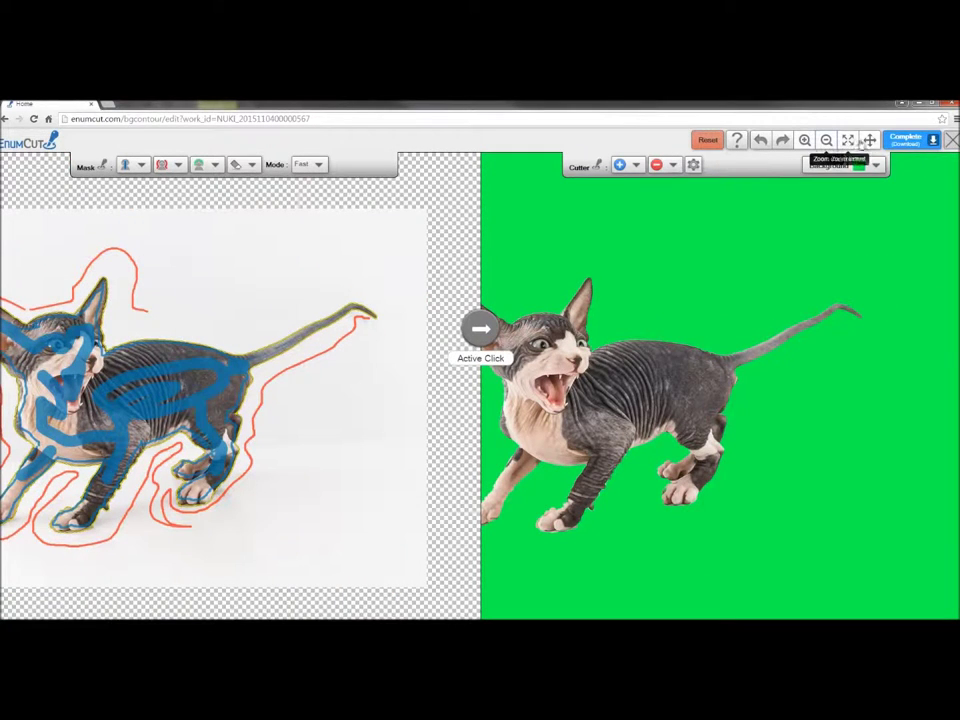
Fit the whole cat in view, complete the cutout, and download it as cat01_1.png
left_click(848, 141)
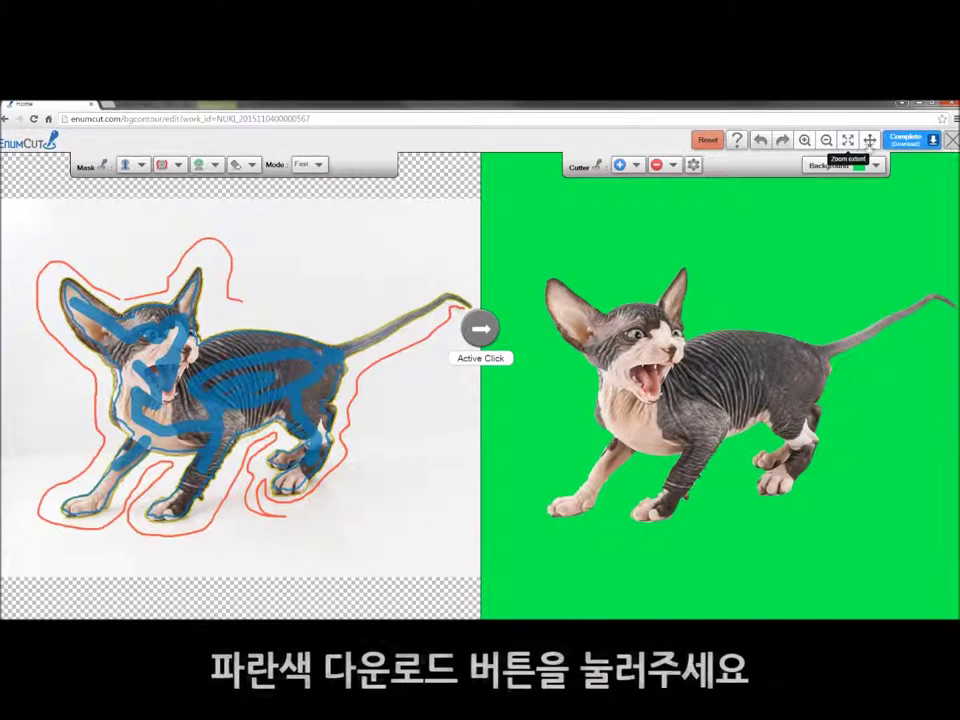
left_click(929, 139)
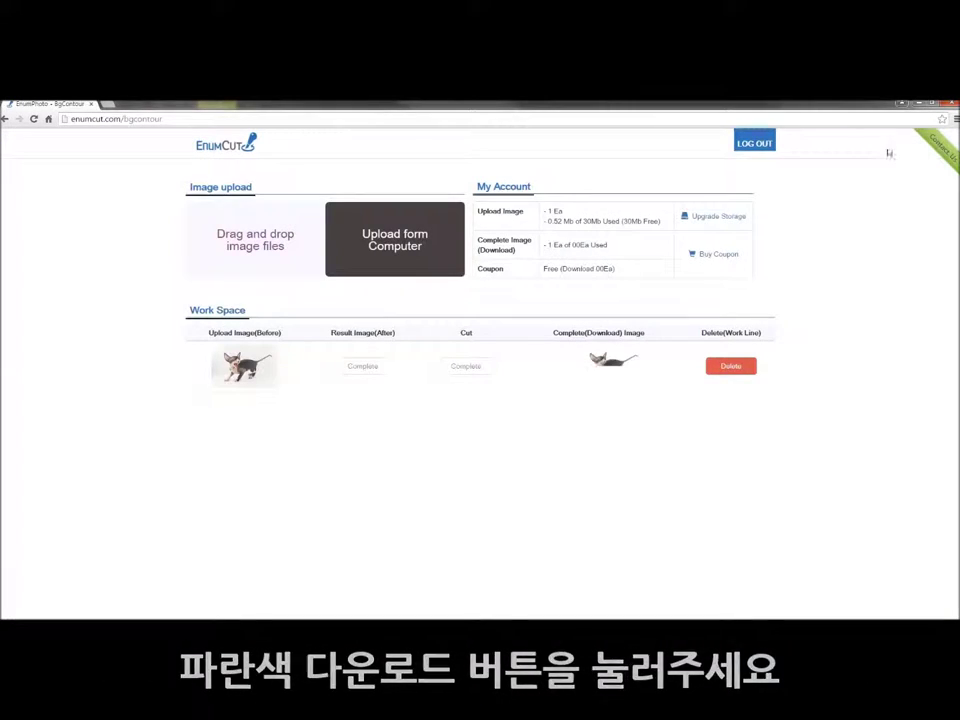
left_click(611, 373)
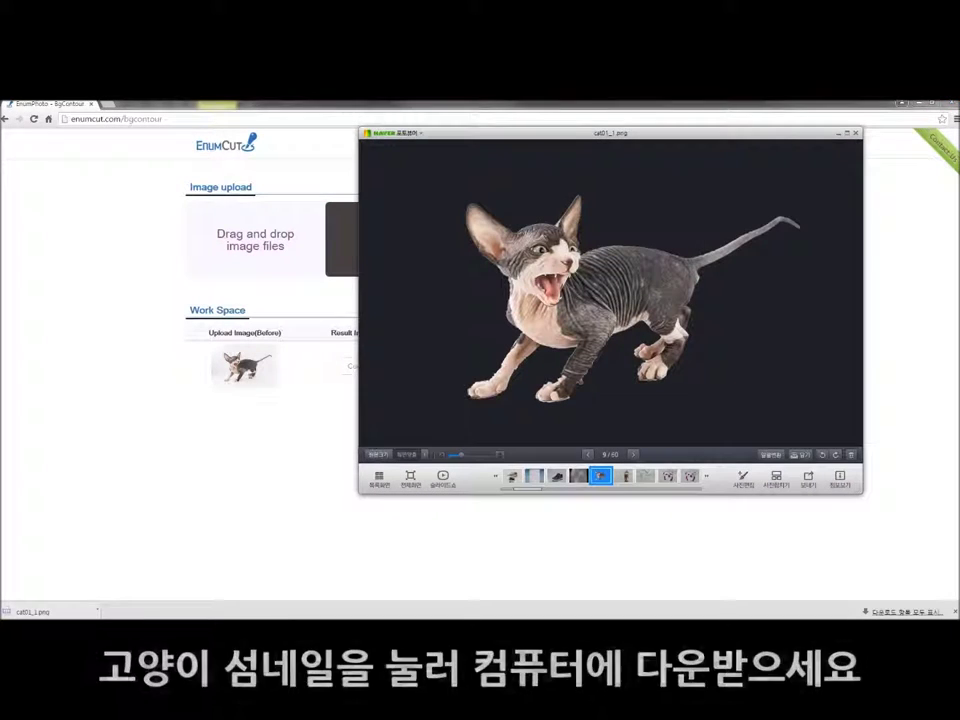
Maximize Naver Photo Viewer to show cat01_1.png full screen
left_click(847, 137)
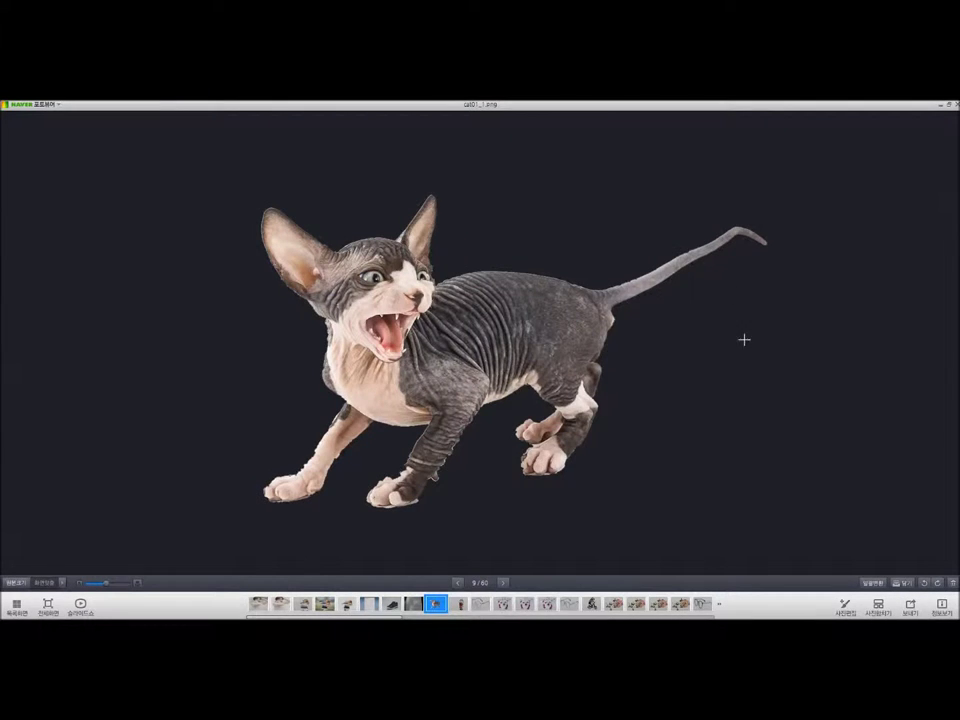